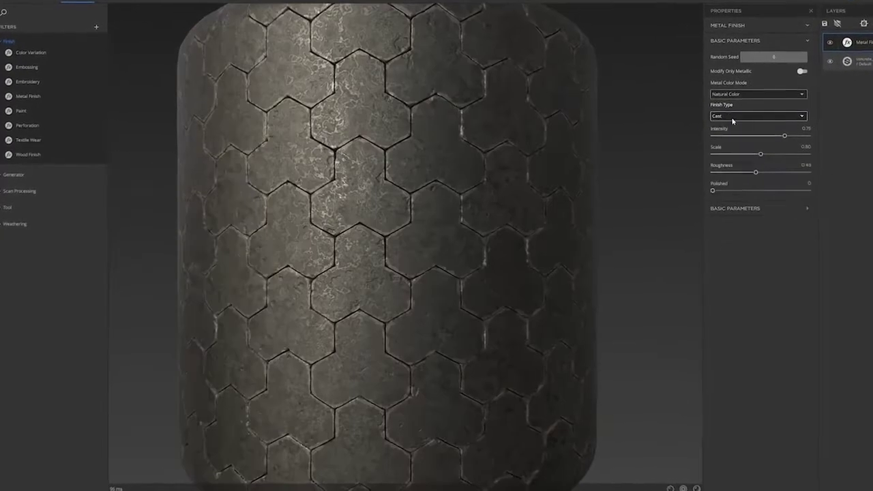
# - Lower the Metal Finish roughness to about 0.55 so the galvanized iron cylinder looks shinier
pyautogui.scroll(-3, 733, 121)
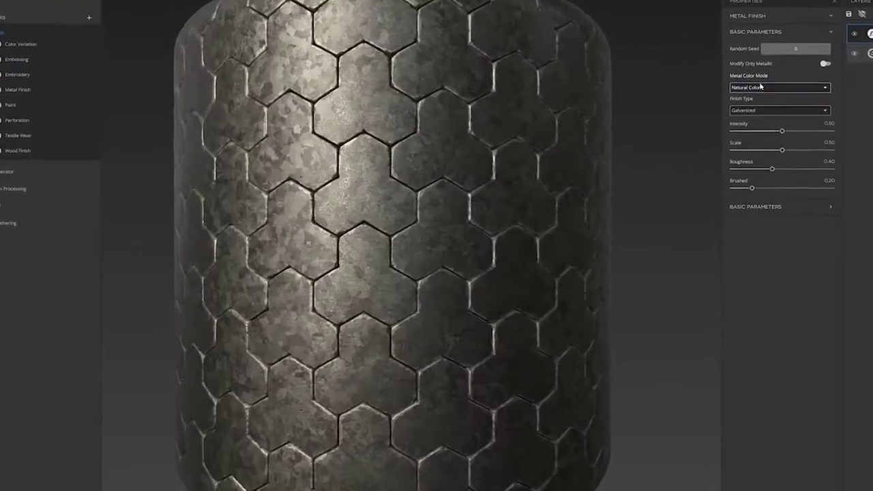
pyautogui.scroll(-4, 761, 87)
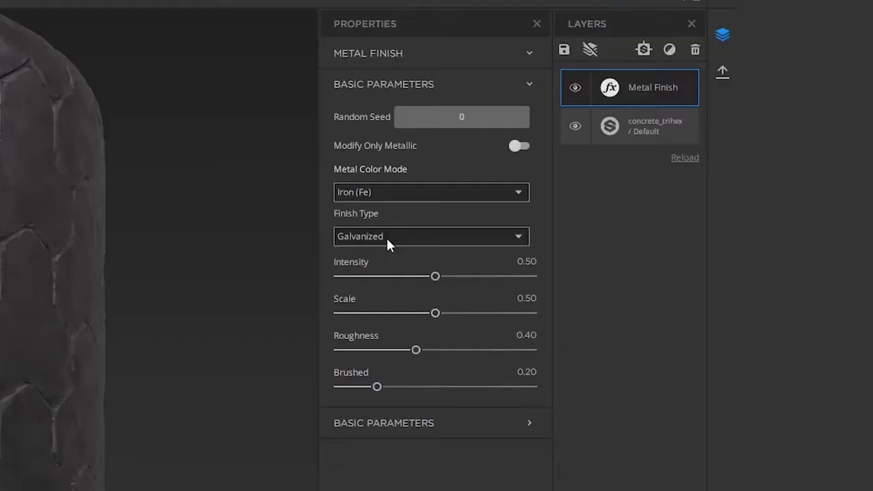
pyautogui.moveTo(467, 351); pyautogui.dragTo(445, 351)
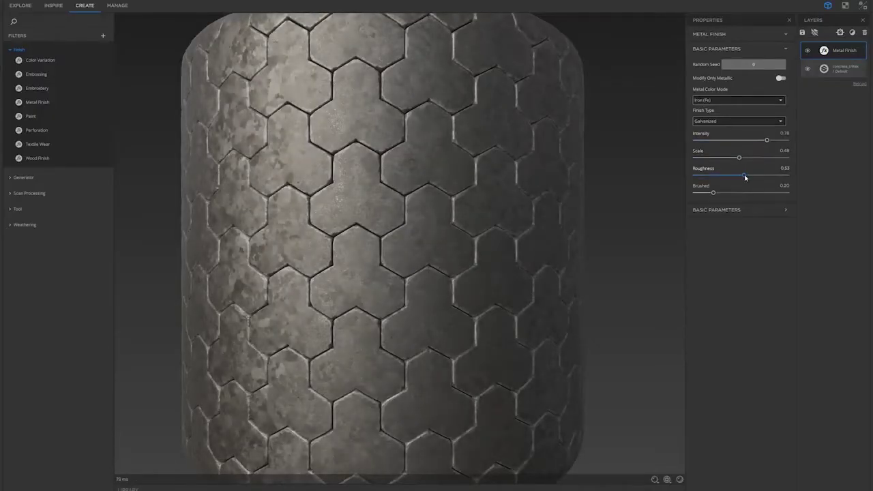
pyautogui.moveTo(745, 177); pyautogui.dragTo(735, 176)
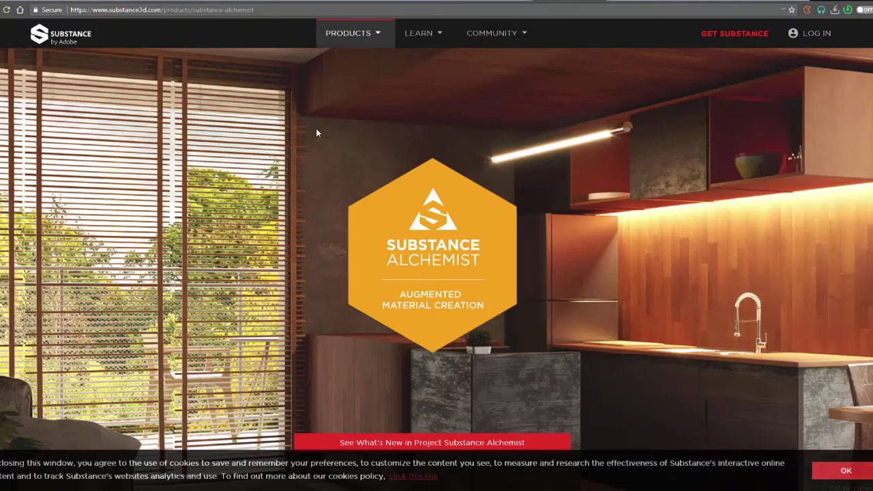
# - Scroll the Alchemist product page past the video and Download buttons to 'Tweak and mix existing materials'
pyautogui.scroll(-5, 383, 221)
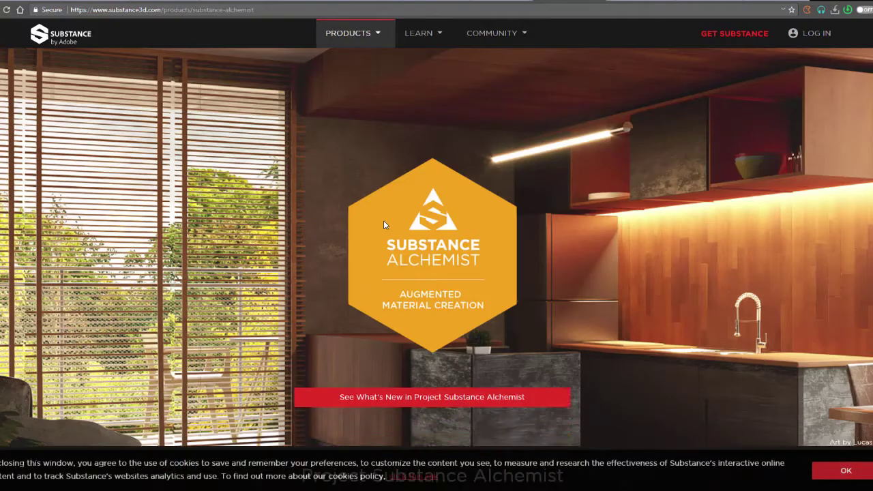
pyautogui.scroll(-1, 383, 220)
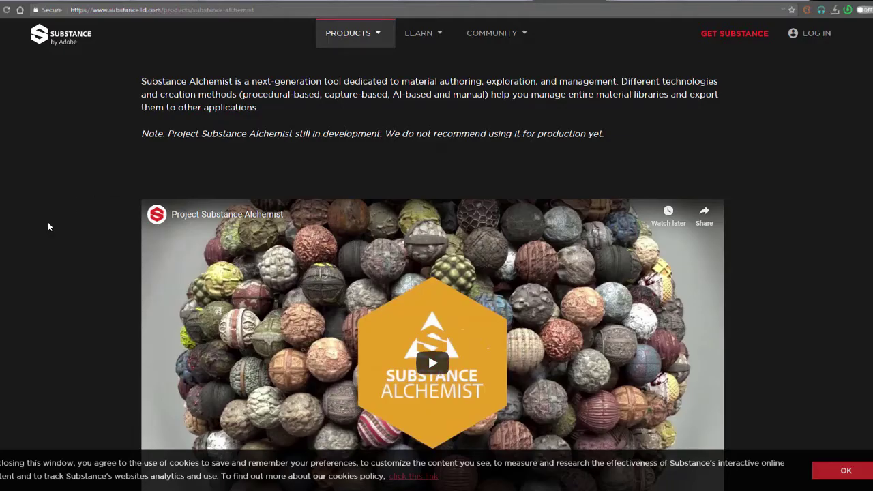
pyautogui.scroll(-2, 45, 229)
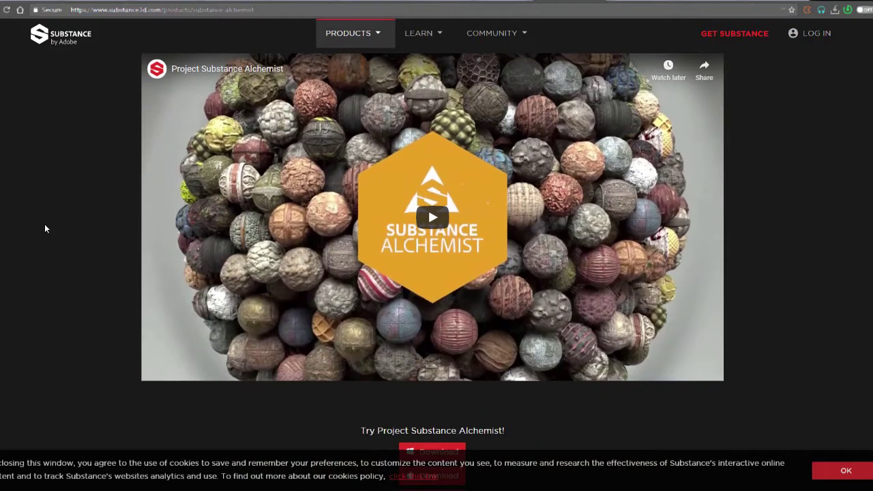
pyautogui.scroll(2, 45, 229)
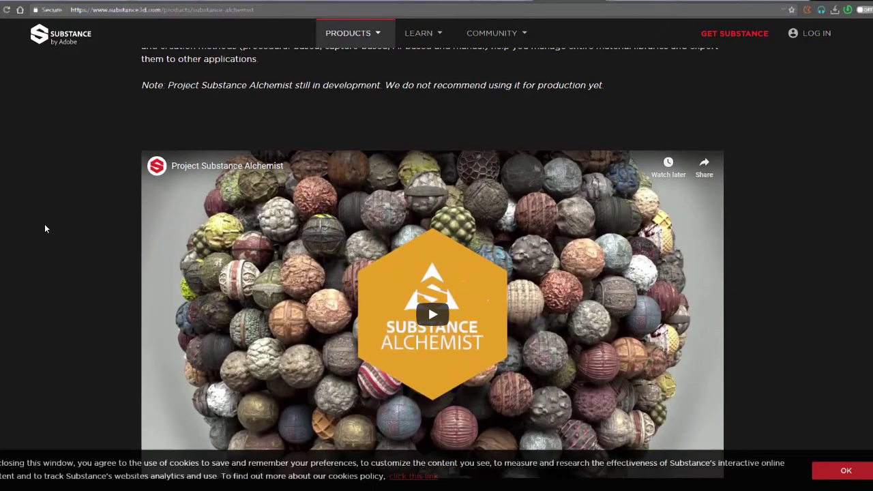
pyautogui.scroll(-2, 45, 228)
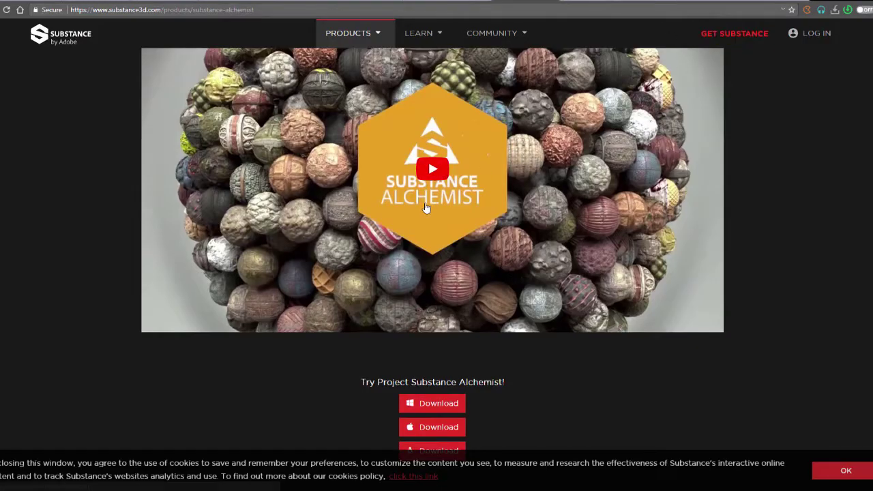
pyautogui.scroll(-2, 360, 232)
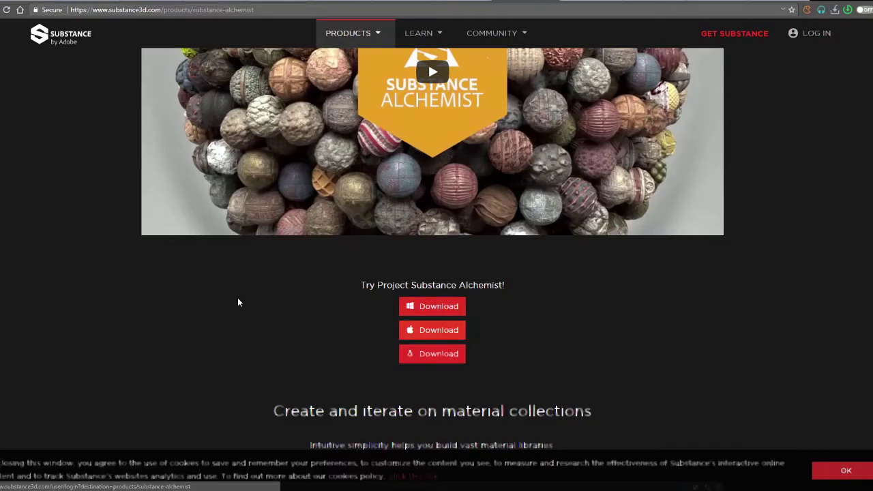
pyautogui.scroll(-4, 220, 302)
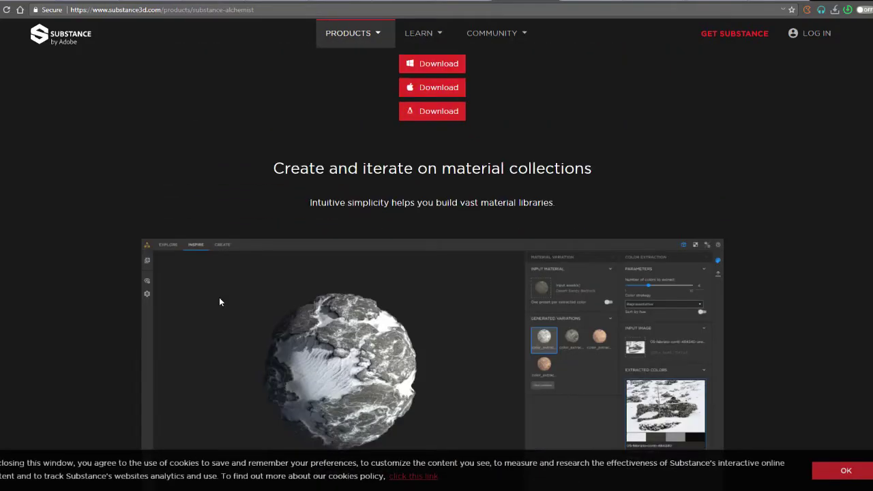
pyautogui.scroll(-3, 220, 302)
pyautogui.scroll(2, 219, 301)
pyautogui.scroll(1, 219, 302)
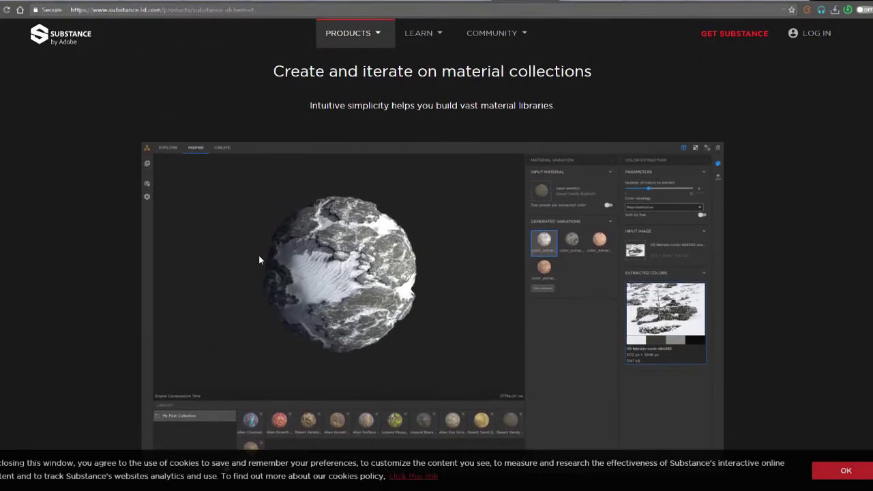
pyautogui.scroll(-4, 258, 259)
pyautogui.scroll(-3, 258, 255)
pyautogui.scroll(4, 259, 255)
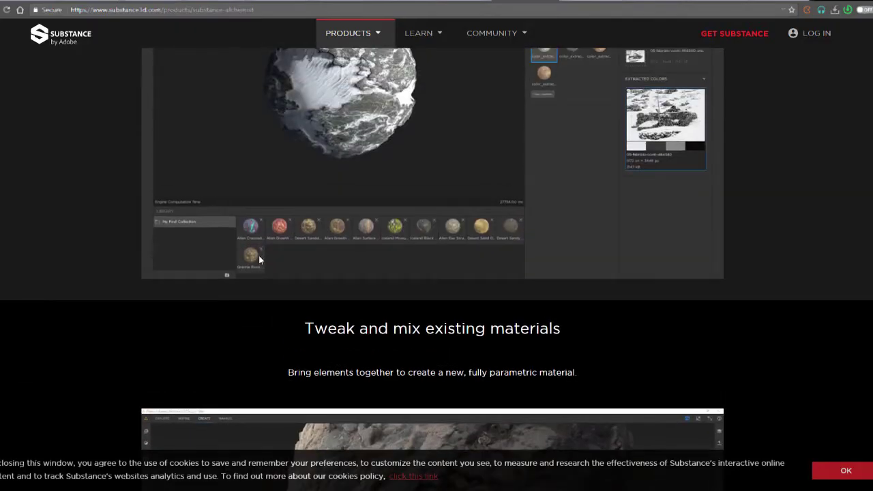
pyautogui.scroll(-8, 258, 255)
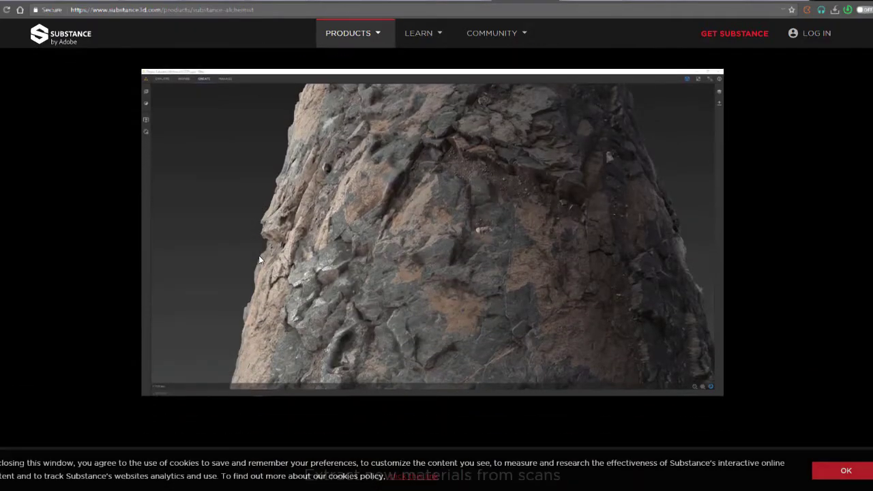
pyautogui.scroll(2, 259, 255)
pyautogui.scroll(8, 259, 260)
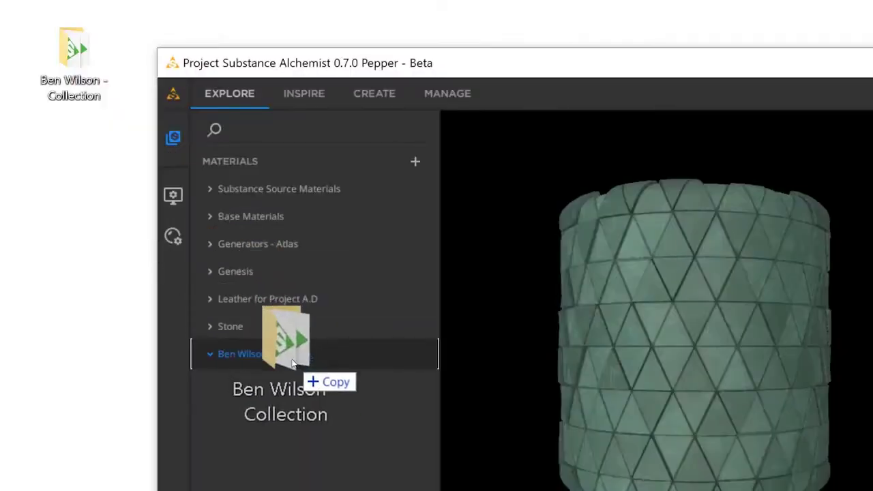
# - Import the collection folder into the Materials library and start a new material from a dropped image
pyautogui.moveTo(293, 361); pyautogui.dragTo(291, 363)
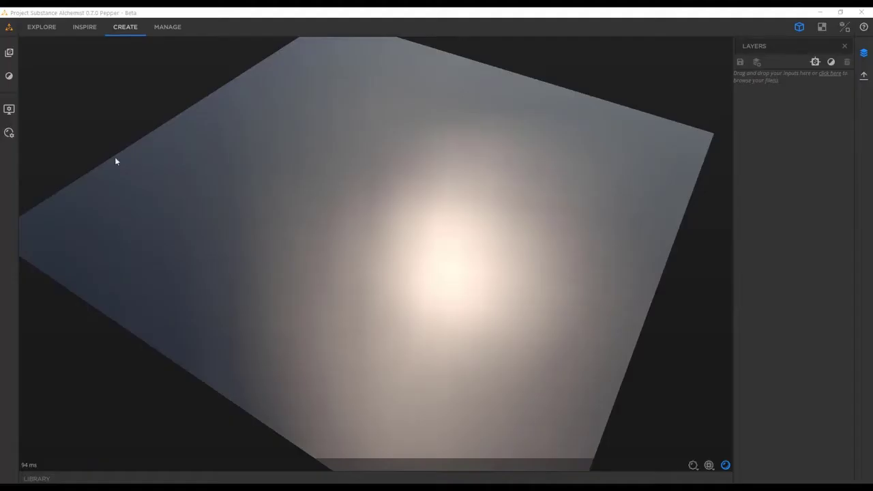
pyautogui.moveTo(398, 251); pyautogui.dragTo(403, 253)
pyautogui.click(605, 370)
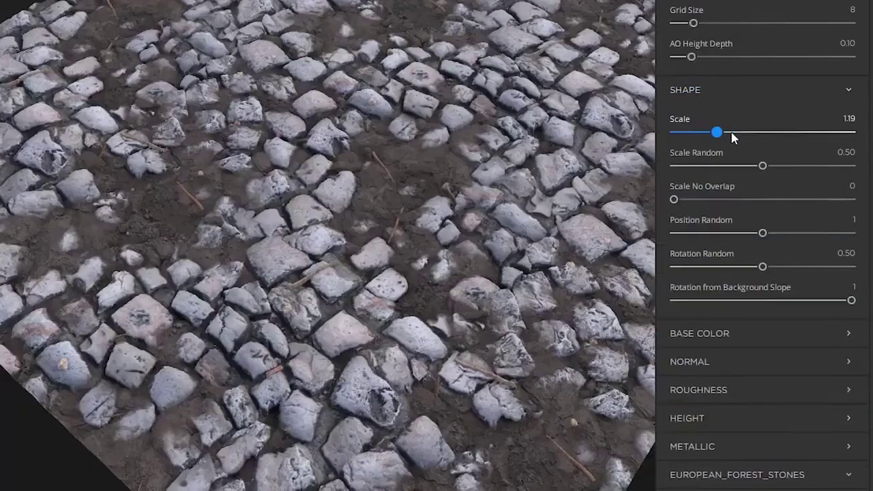
# - Adjust pebble scale, reduce dust quantity to 0.55, and lower the water level to reveal more stones
pyautogui.moveTo(732, 138)
pyautogui.mouseDown()
pyautogui.moveTo(784, 134)
pyautogui.moveTo(728, 135)
pyautogui.mouseUp()
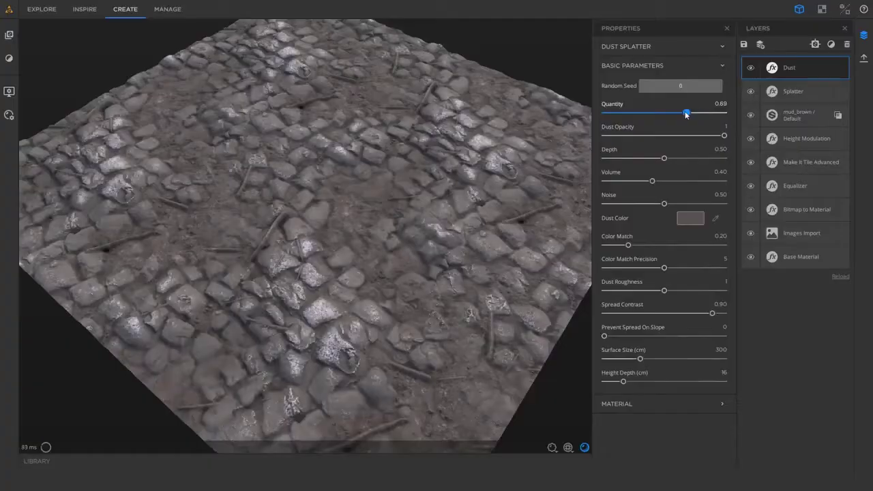
pyautogui.moveTo(686, 113); pyautogui.dragTo(671, 114)
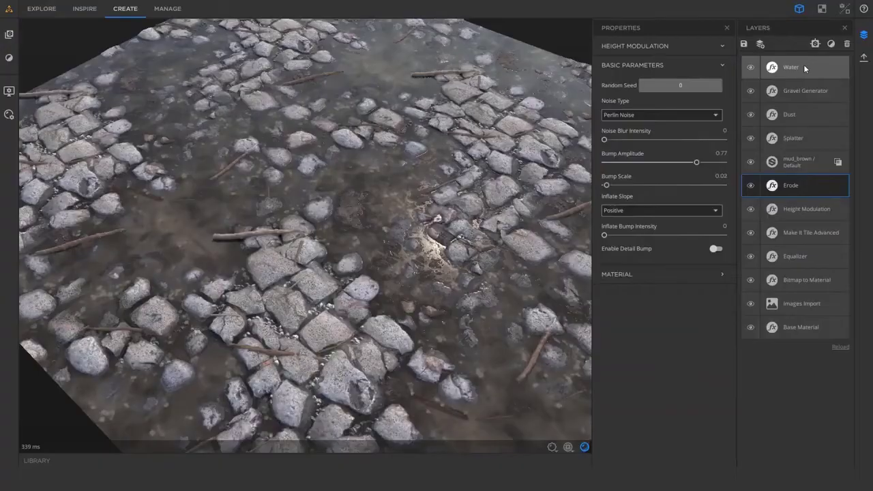
pyautogui.click(803, 66)
pyautogui.moveTo(669, 112); pyautogui.dragTo(635, 112)
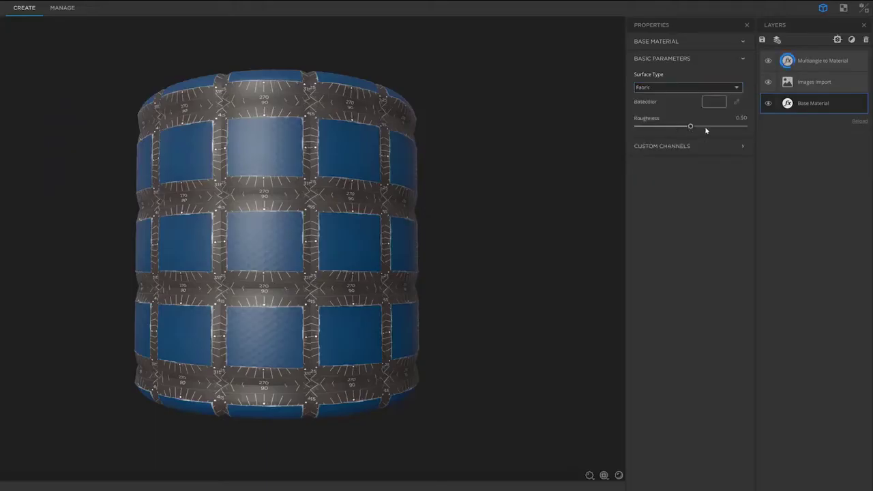
# - Add a Crop filter above the Multiangle to Material layer and select it for editing
pyautogui.click(844, 61)
pyautogui.click(837, 39)
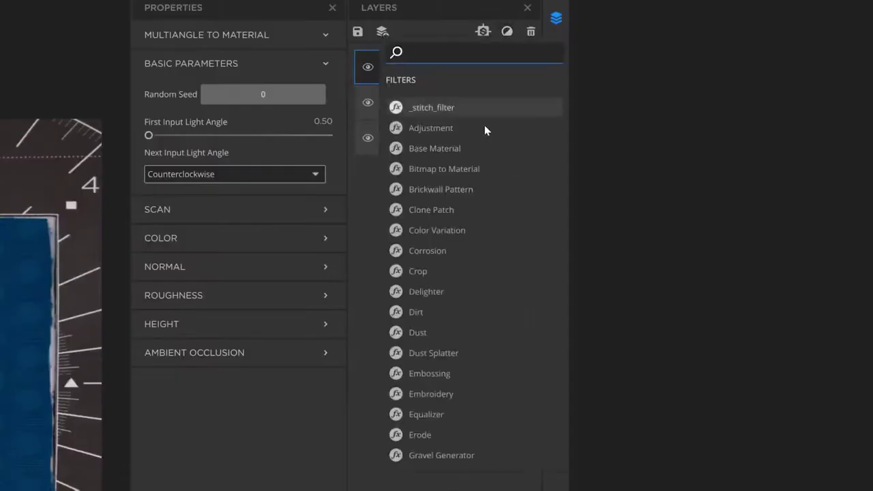
pyautogui.click(457, 276)
pyautogui.click(456, 77)
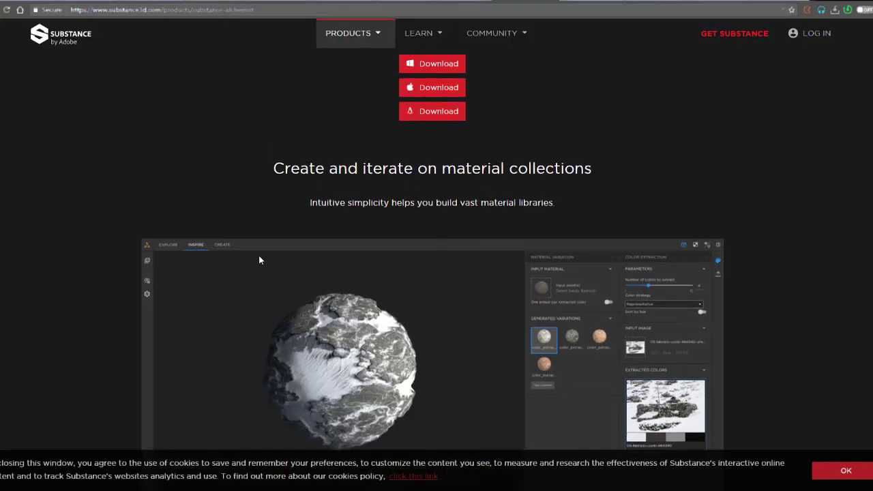
# - Scroll the product page through the scan and fabric sections to 'Import and use filters'
pyautogui.scroll(6, 259, 255)
pyautogui.scroll(7, 258, 255)
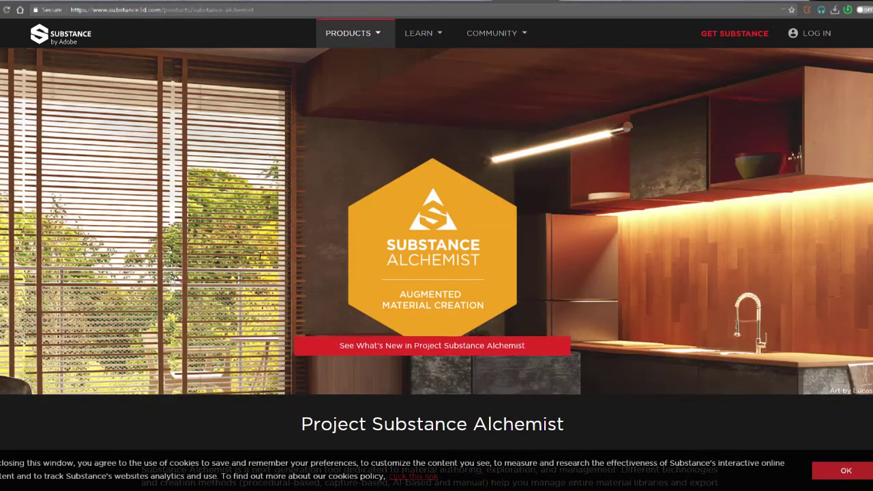
pyautogui.scroll(-12, 259, 258)
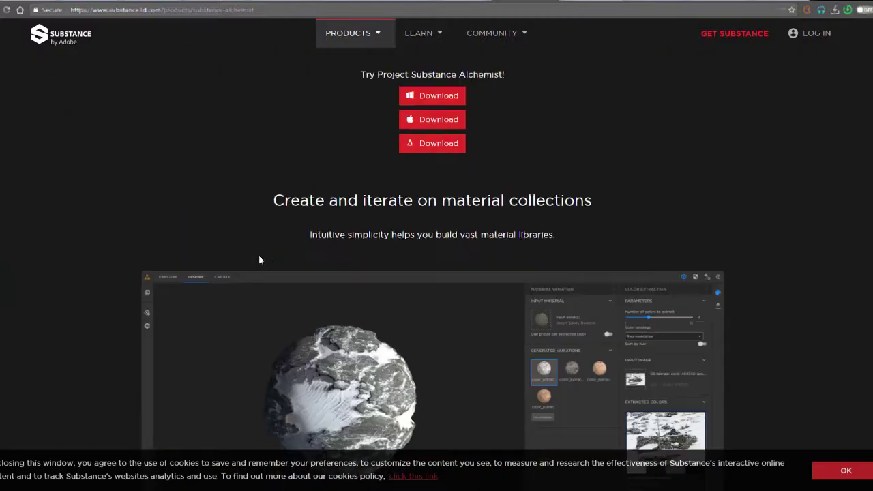
pyautogui.scroll(-15, 259, 259)
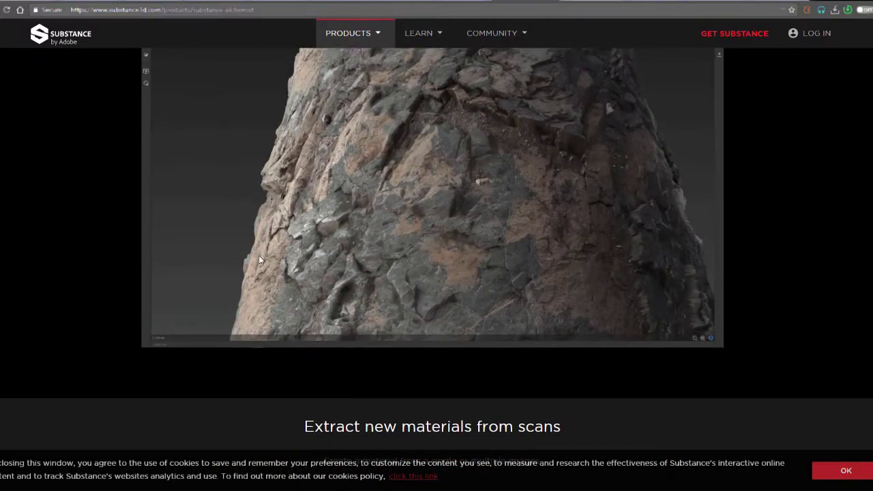
pyautogui.scroll(1, 259, 255)
pyautogui.scroll(-7, 258, 255)
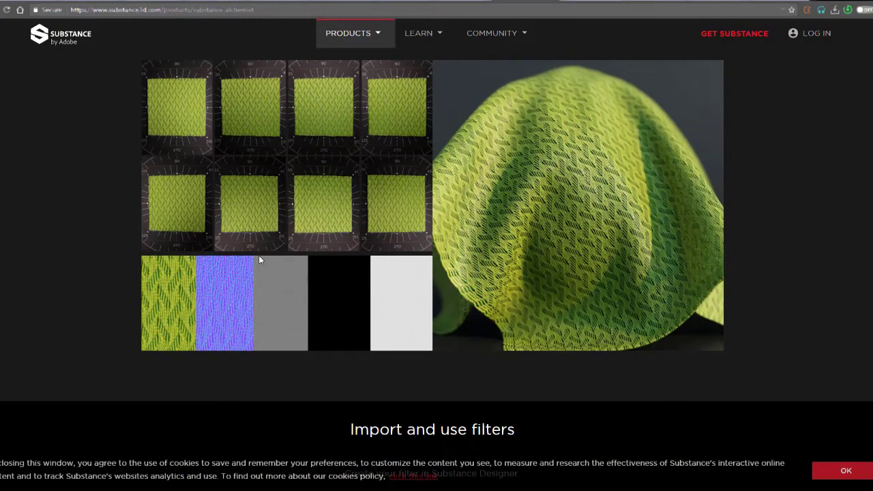
pyautogui.scroll(-5, 259, 255)
pyautogui.scroll(2, 258, 255)
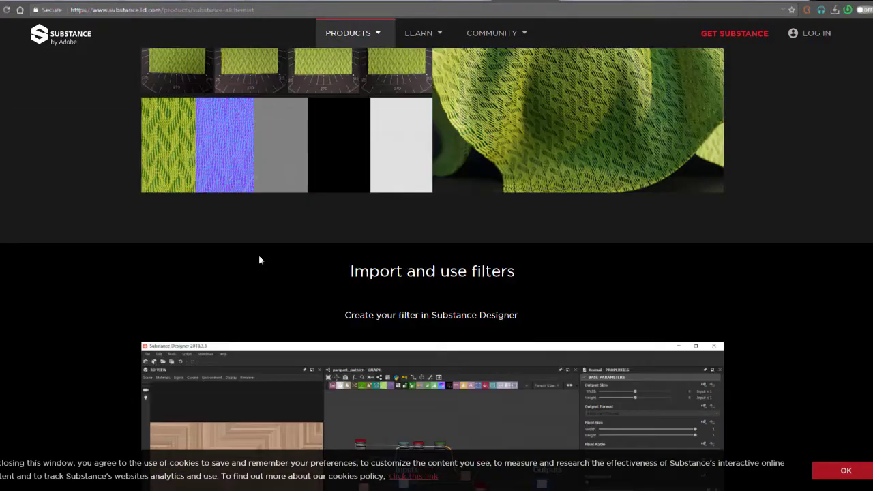
pyautogui.scroll(2, 258, 255)
pyautogui.scroll(-6, 259, 255)
pyautogui.scroll(1, 259, 255)
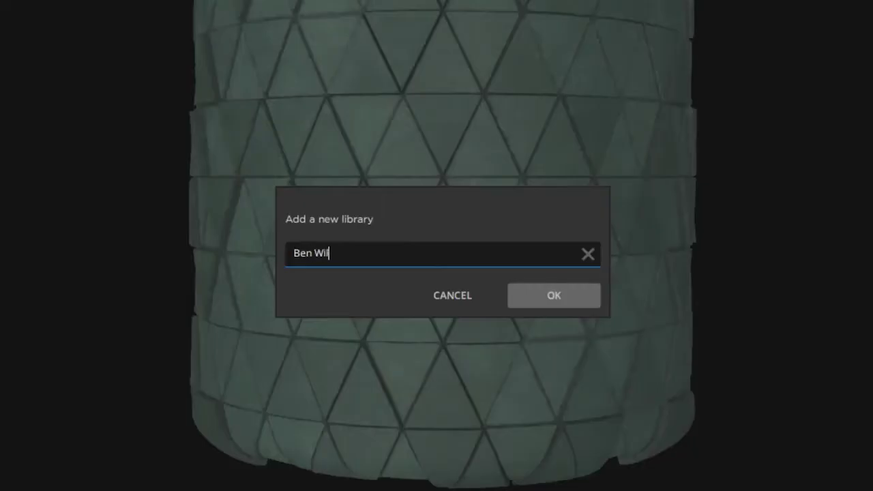
# - Create the new library, import the signature materials folder into it, and load Shield Triangle
pyautogui.click(534, 298)
pyautogui.moveTo(72, 48); pyautogui.dragTo(301, 359)
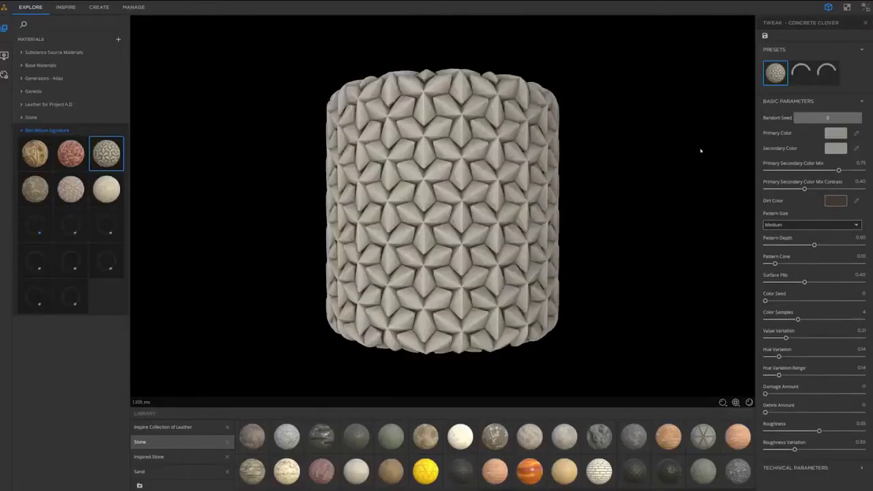
pyautogui.click(33, 298)
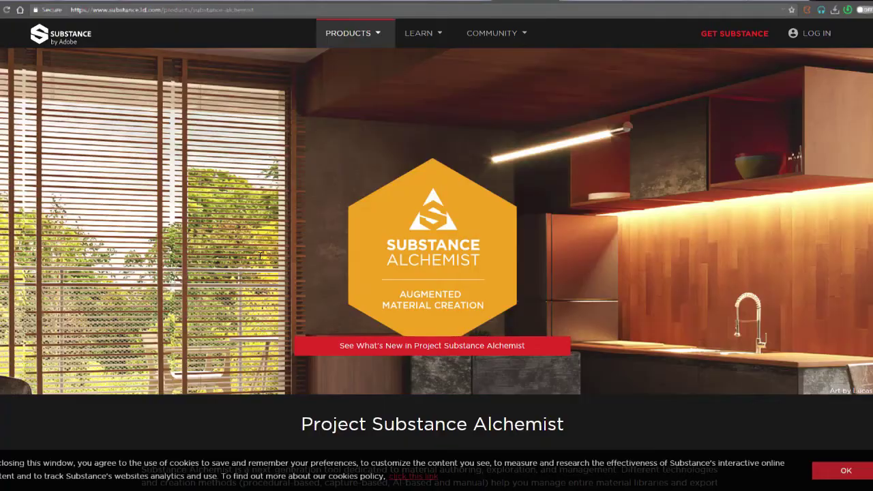
# - Scroll the product page from the top banner down to the 'Import and use filters' section
pyautogui.scroll(-10, 260, 257)
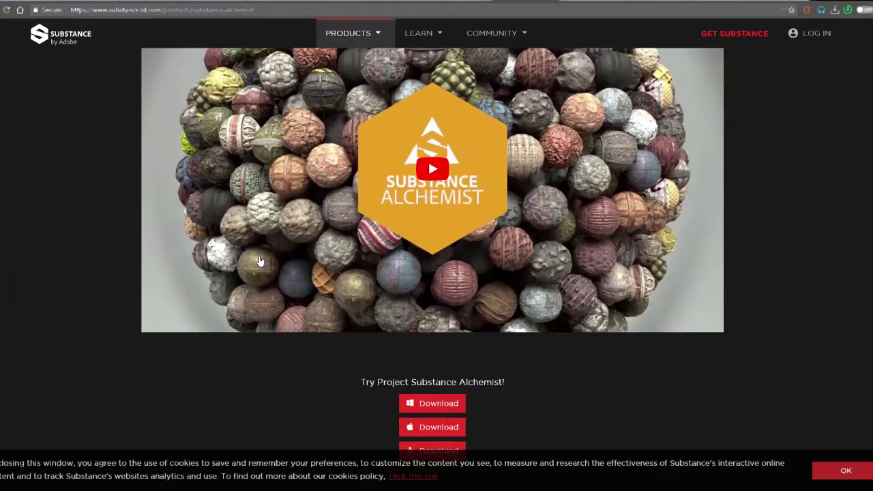
pyautogui.scroll(-12, 260, 261)
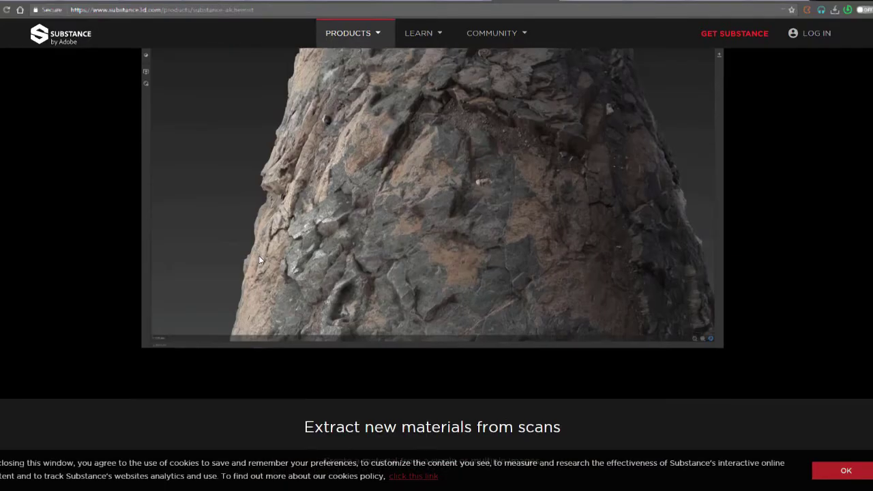
pyautogui.scroll(1, 259, 260)
pyautogui.scroll(-6, 259, 259)
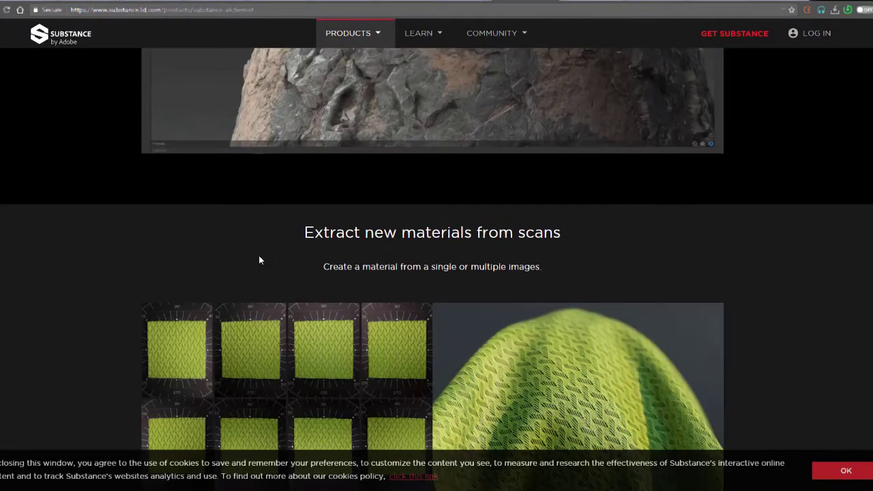
pyautogui.scroll(-1, 258, 259)
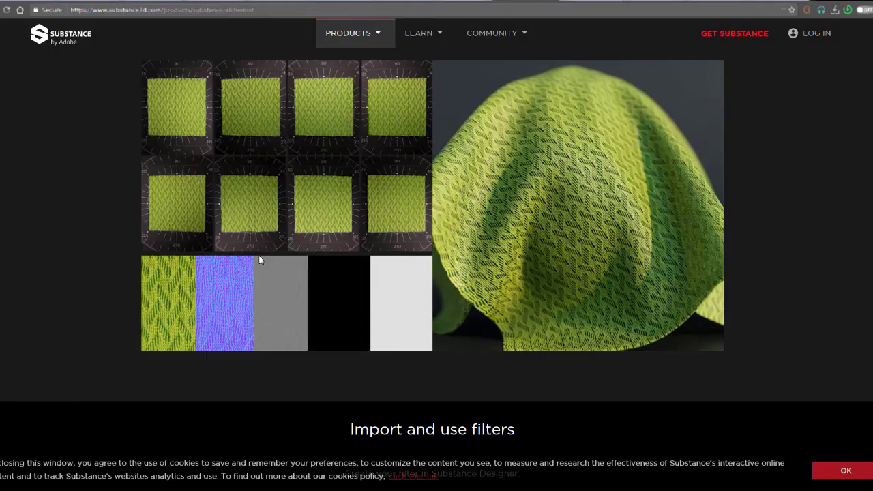
pyautogui.scroll(-5, 259, 259)
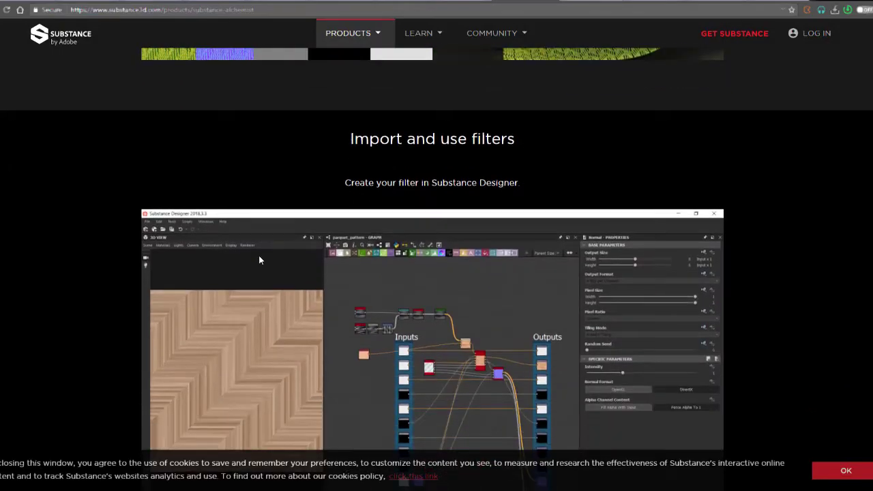
pyautogui.scroll(1, 258, 259)
pyautogui.scroll(3, 260, 260)
pyautogui.scroll(-7, 260, 260)
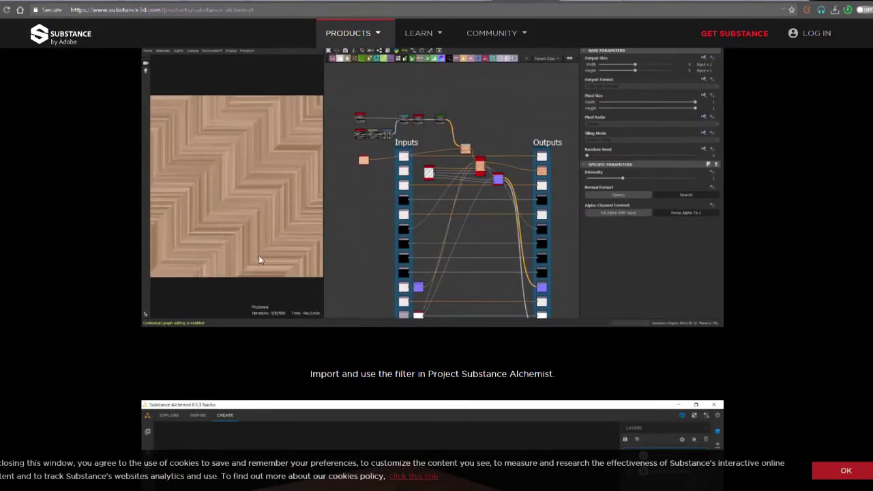
pyautogui.scroll(2, 260, 260)
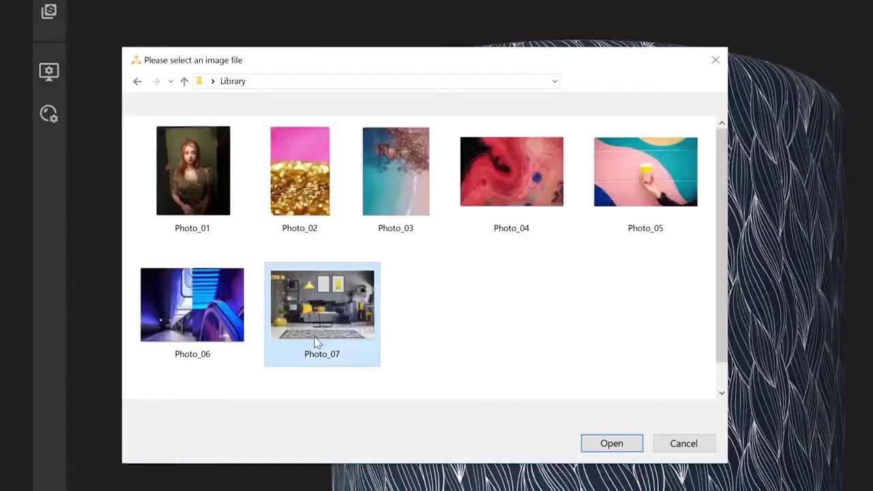
# - Generate colour variations from Photo_06, then from Photo_07 using the Purity colour strategy
pyautogui.moveTo(71, 208); pyautogui.dragTo(817, 179)
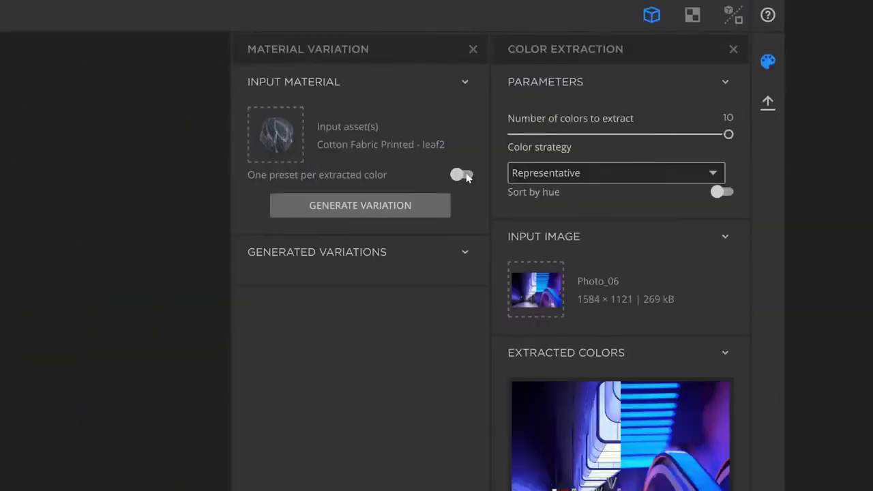
pyautogui.click(382, 210)
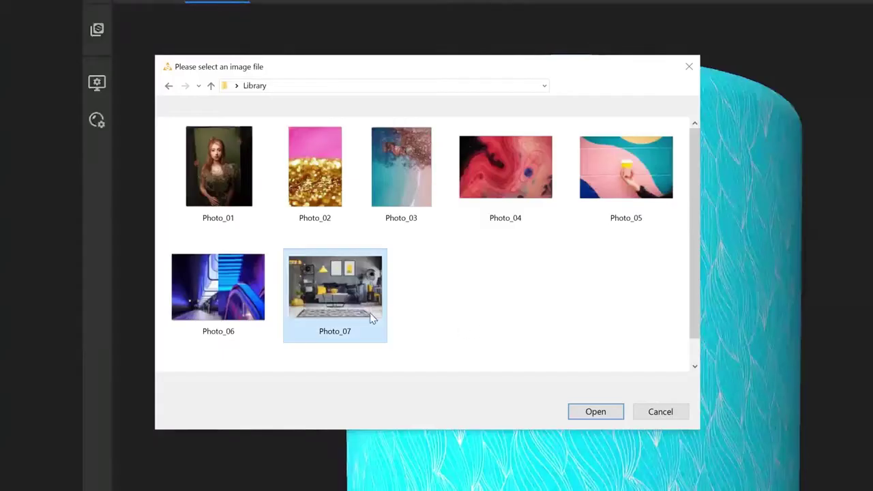
pyautogui.moveTo(370, 312); pyautogui.dragTo(463, 164)
pyautogui.click(600, 51)
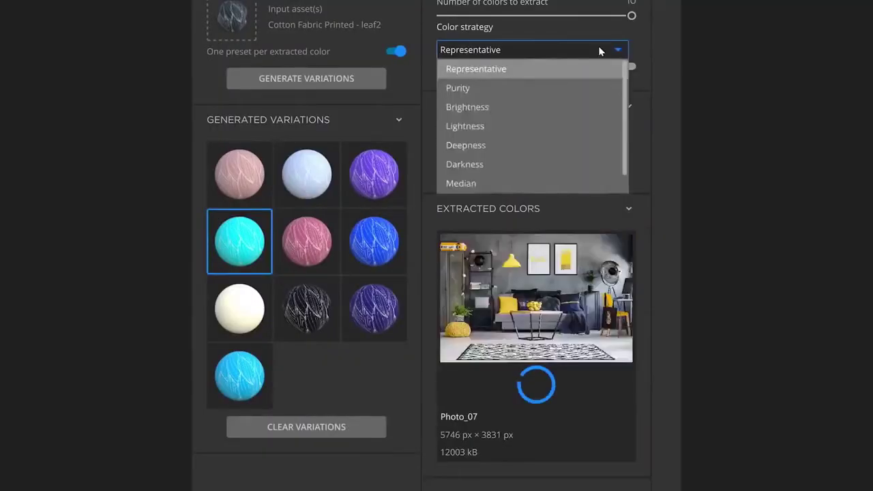
pyautogui.click(489, 88)
pyautogui.click(323, 79)
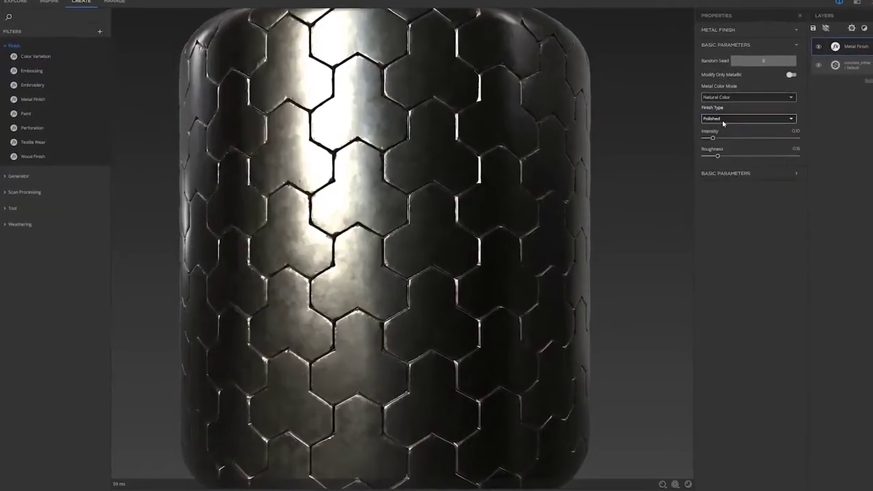
# - Apply Metal Finish to the hexagon tile material with Galvanized finish type and Iron (Fe) colour
pyautogui.click(727, 126)
pyautogui.scroll(-3, 730, 118)
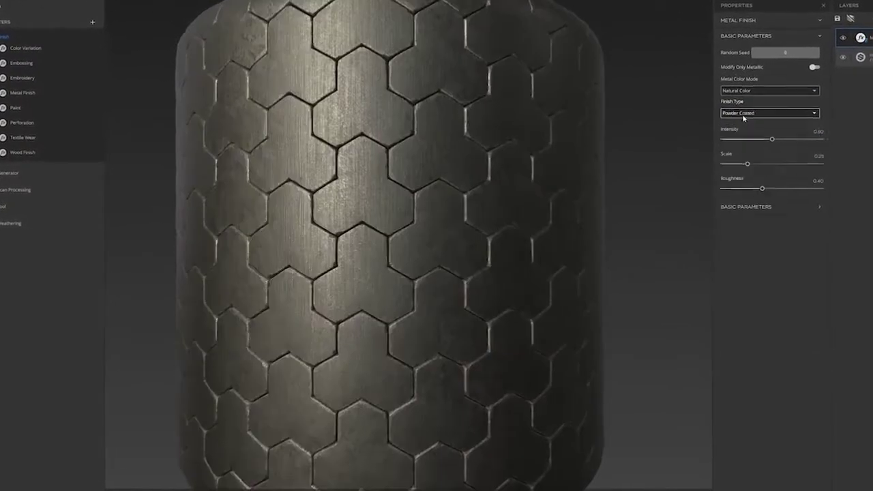
pyautogui.scroll(-3, 756, 88)
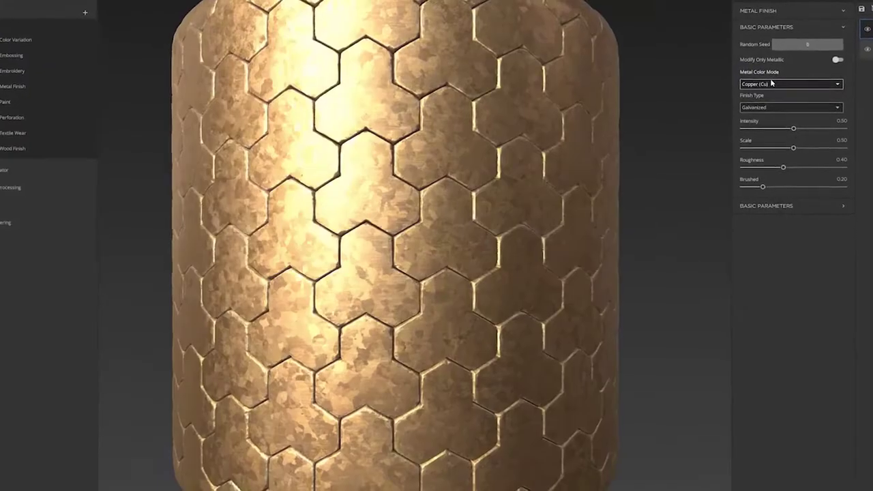
pyautogui.scroll(2, 757, 87)
pyautogui.scroll(-1, 777, 82)
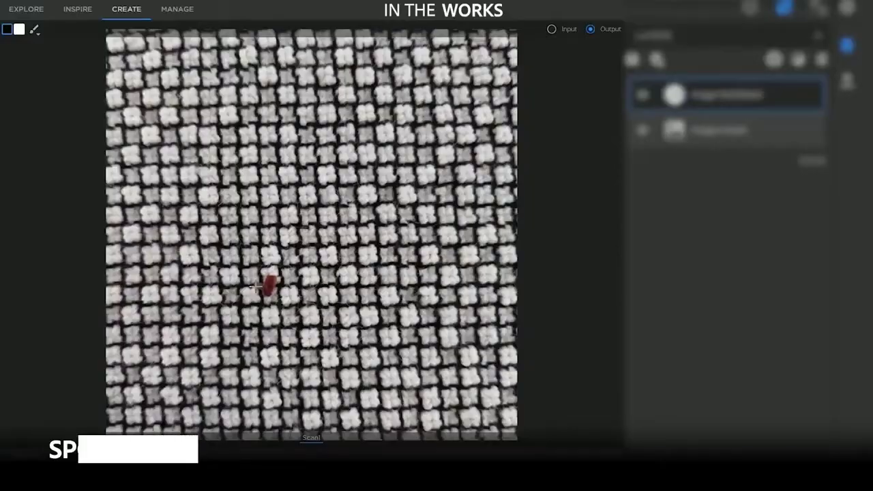
# - Paint out the textile's red spot and seam, rotate the sampling quad, and lower edge_threshold to 1114
pyautogui.moveTo(258, 285); pyautogui.dragTo(272, 277)
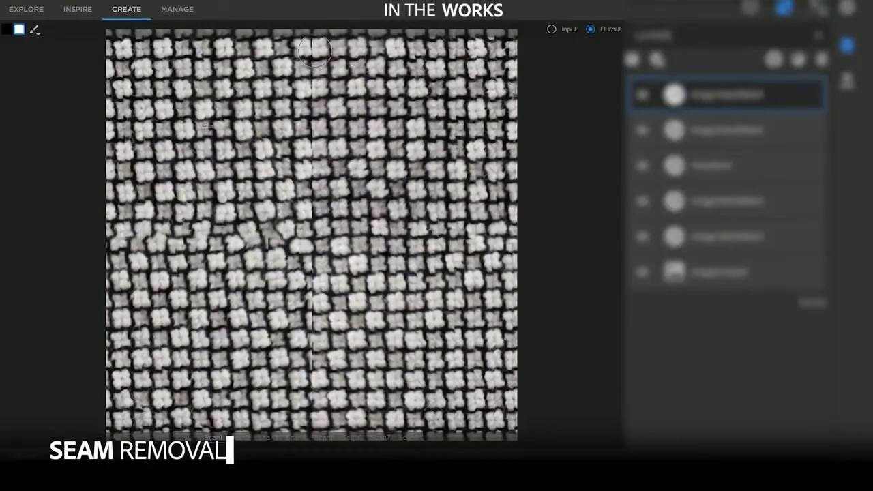
pyautogui.moveTo(314, 50); pyautogui.dragTo(308, 83)
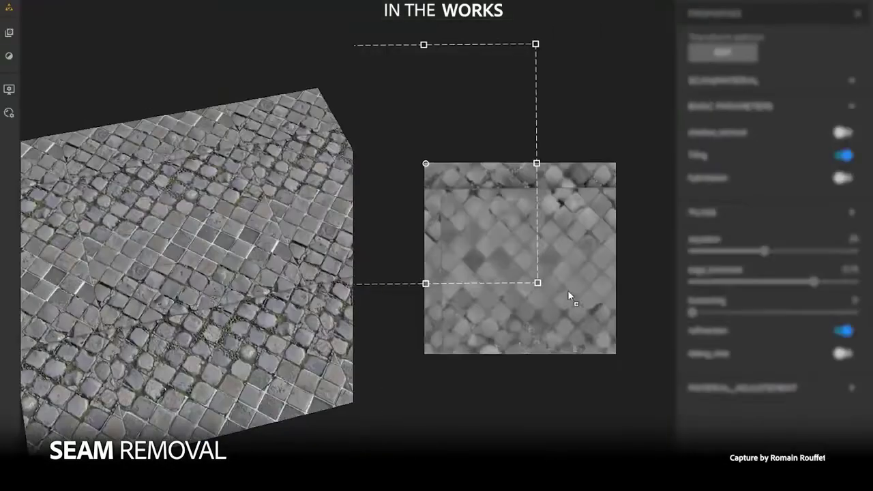
pyautogui.moveTo(568, 290); pyautogui.dragTo(577, 289)
pyautogui.moveTo(813, 281); pyautogui.dragTo(760, 281)
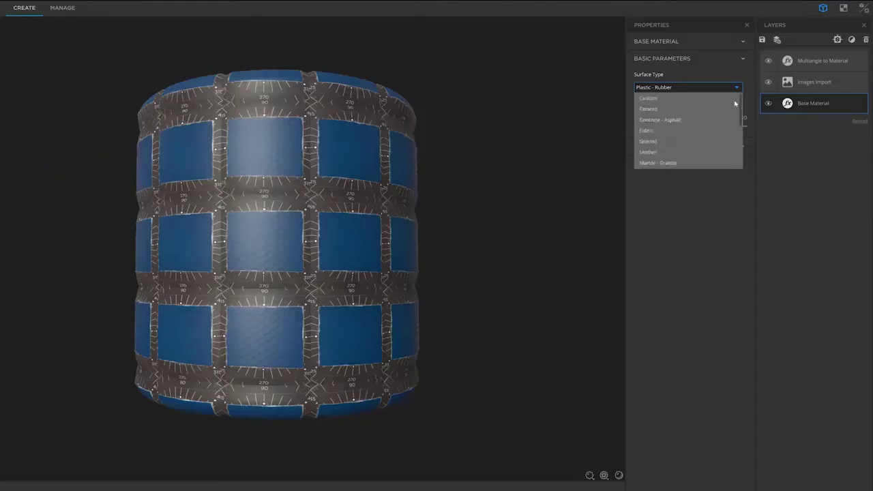
# - Set surface type to Fabric, then add a Crop filter to the multiangle material, trimming its top edge
pyautogui.click(706, 129)
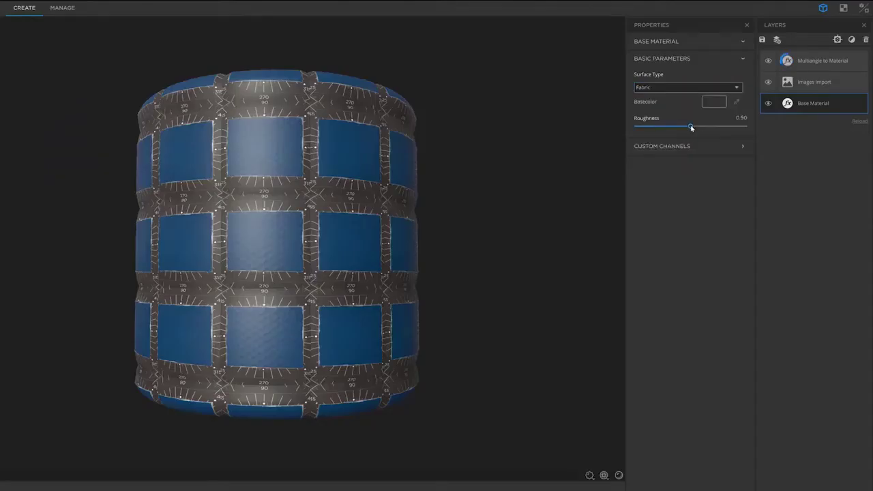
pyautogui.click(822, 60)
pyautogui.click(838, 40)
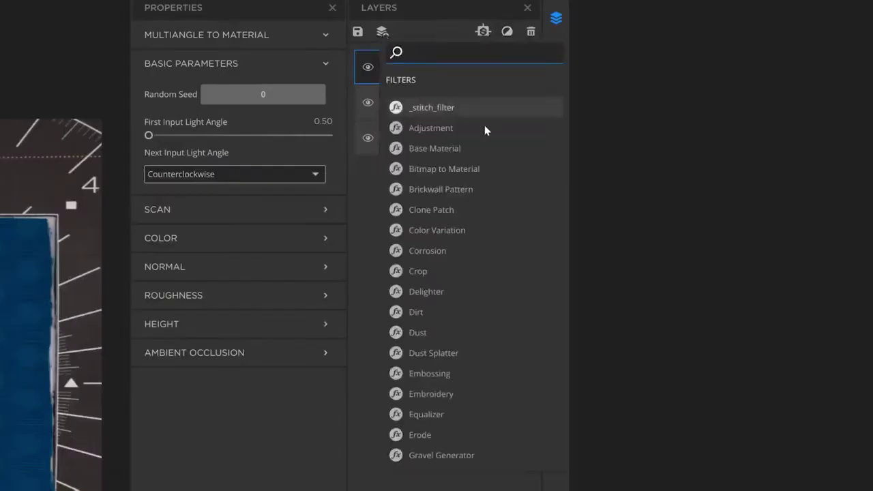
pyautogui.click(458, 277)
pyautogui.moveTo(538, 147); pyautogui.dragTo(537, 157)
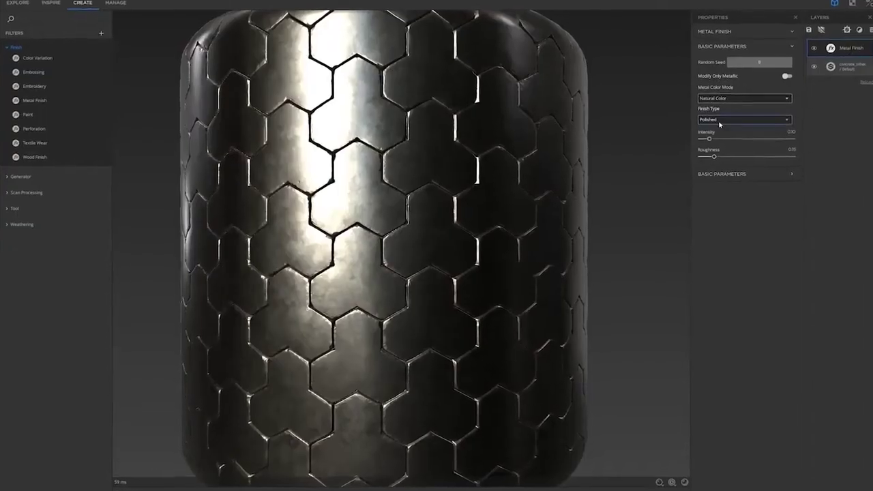
# - Set the cylinder's metal finish to Galvanized with Iron (Fe) as the metal colour
pyautogui.click(729, 127)
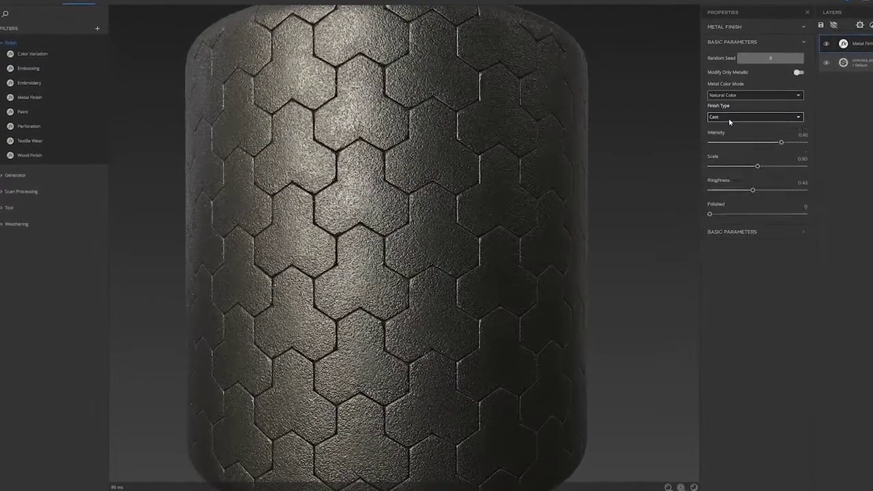
pyautogui.scroll(-3, 733, 119)
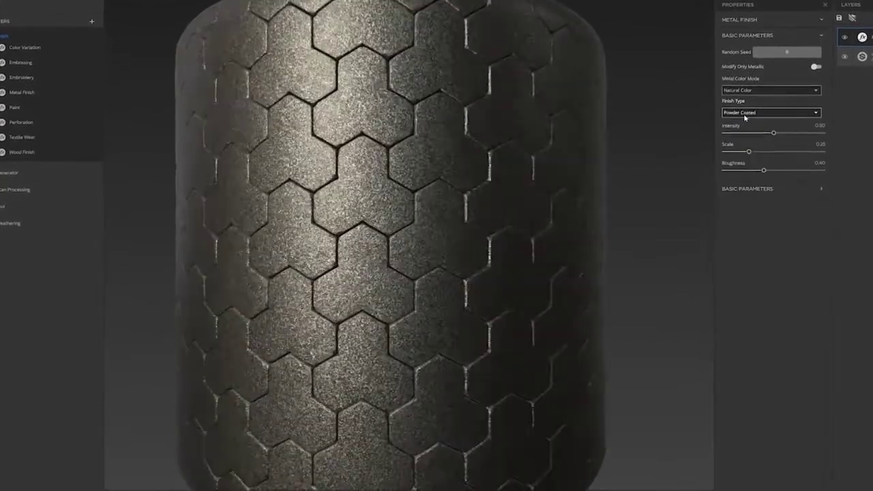
pyautogui.click(736, 94)
pyautogui.click(757, 87)
# - Lower the metal finish Roughness to about 0.40
pyautogui.scroll(-5, 759, 87)
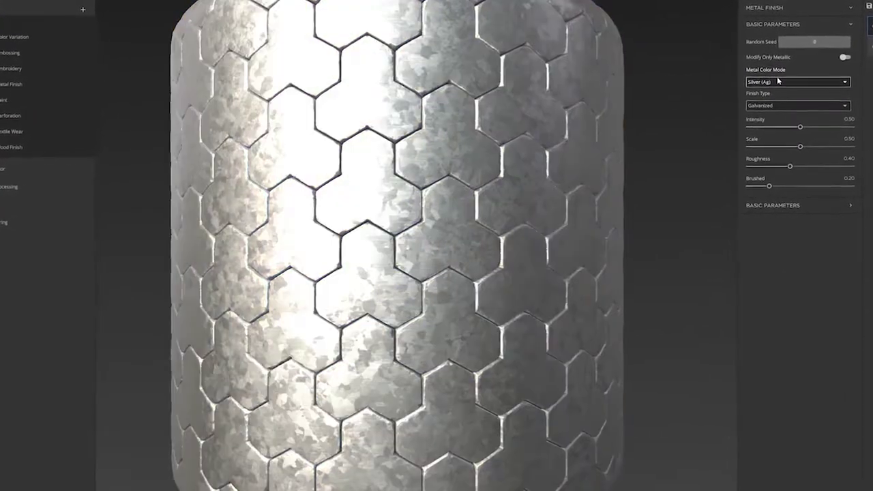
pyautogui.scroll(-2, 777, 81)
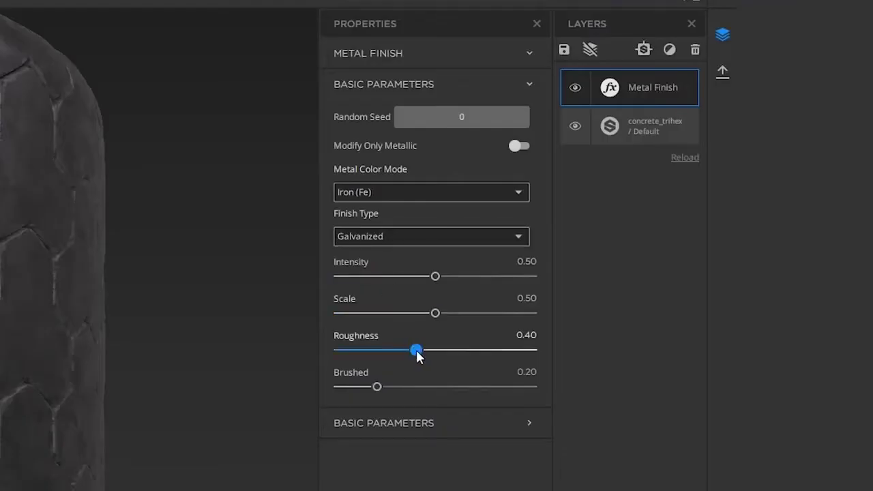
pyautogui.moveTo(463, 347); pyautogui.dragTo(439, 339)
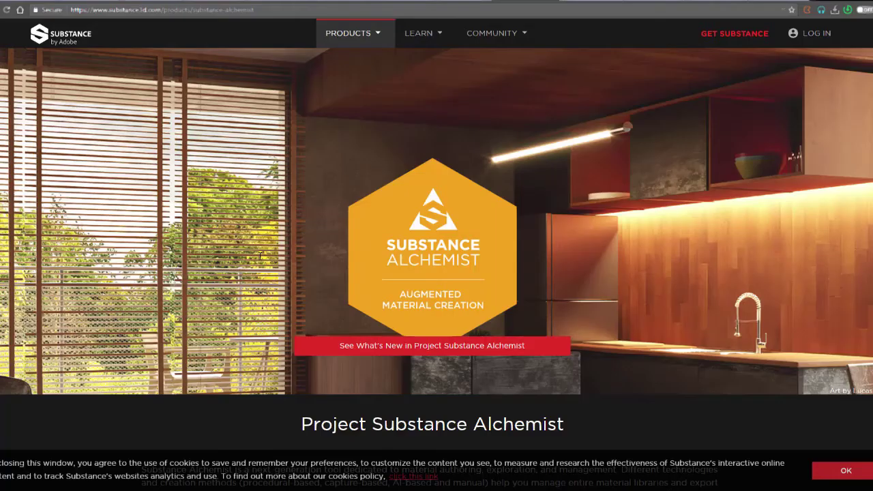
pyautogui.scroll(-15, 260, 260)
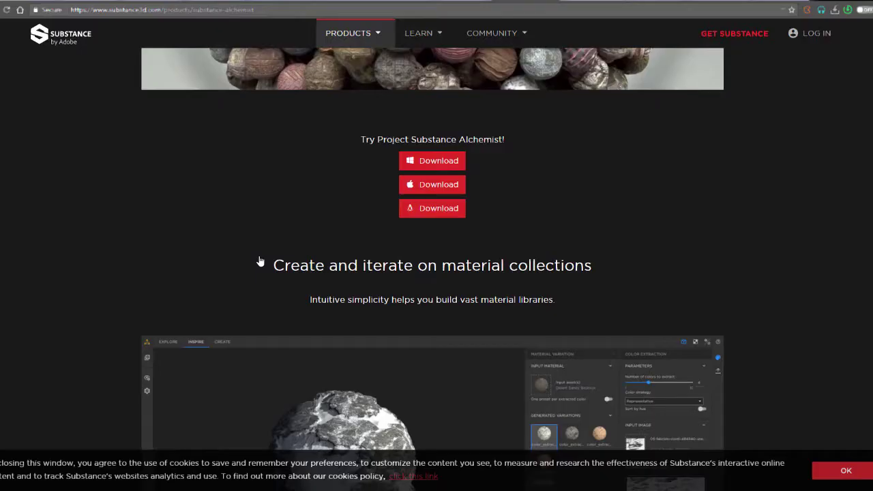
pyautogui.scroll(-7, 259, 259)
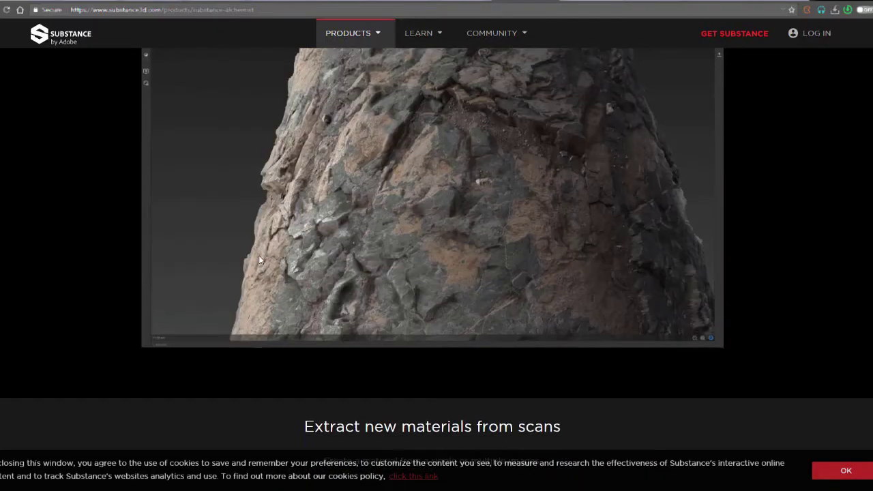
pyautogui.scroll(1, 259, 260)
pyautogui.scroll(-8, 259, 260)
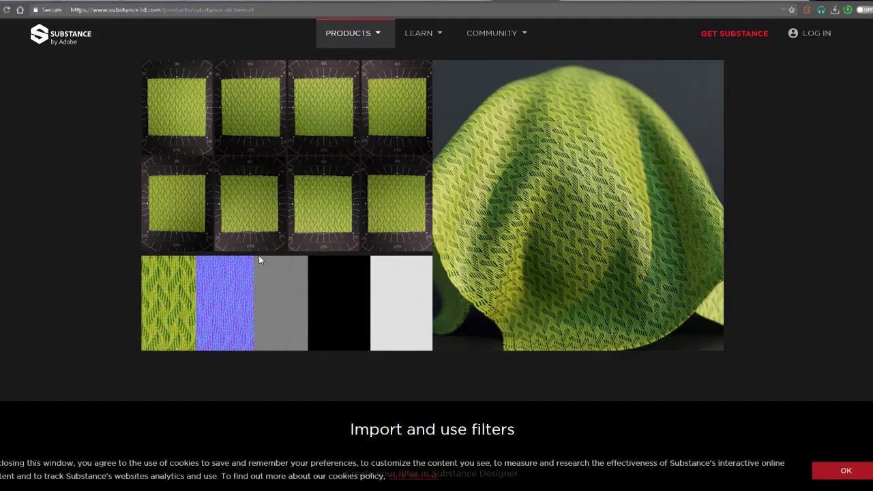
pyautogui.scroll(-4, 259, 259)
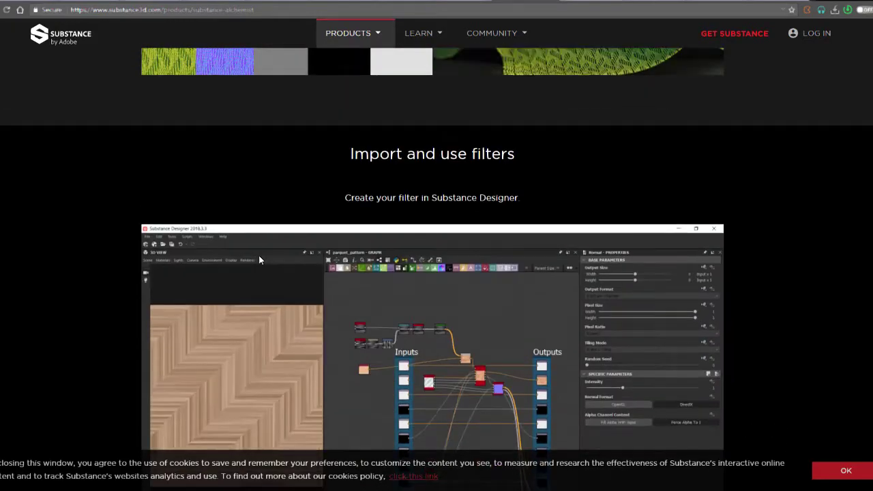
pyautogui.scroll(3, 259, 259)
pyautogui.scroll(-6, 259, 260)
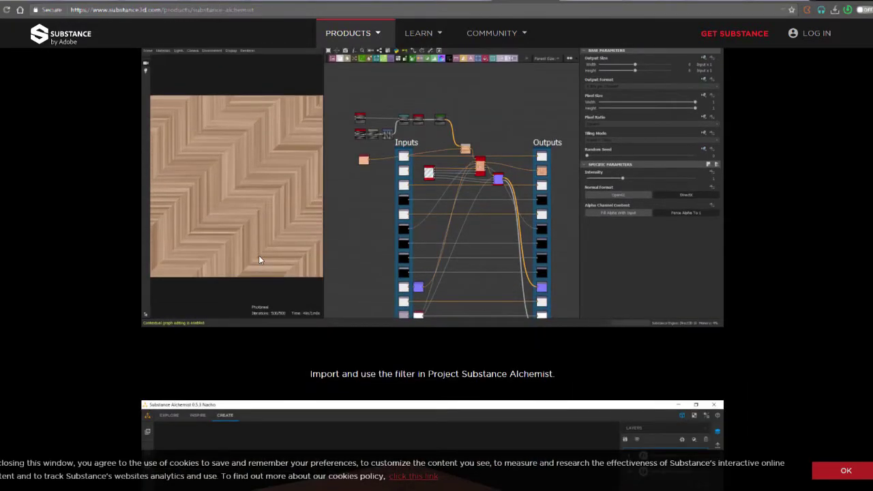
pyautogui.scroll(1, 259, 260)
pyautogui.scroll(1, 258, 260)
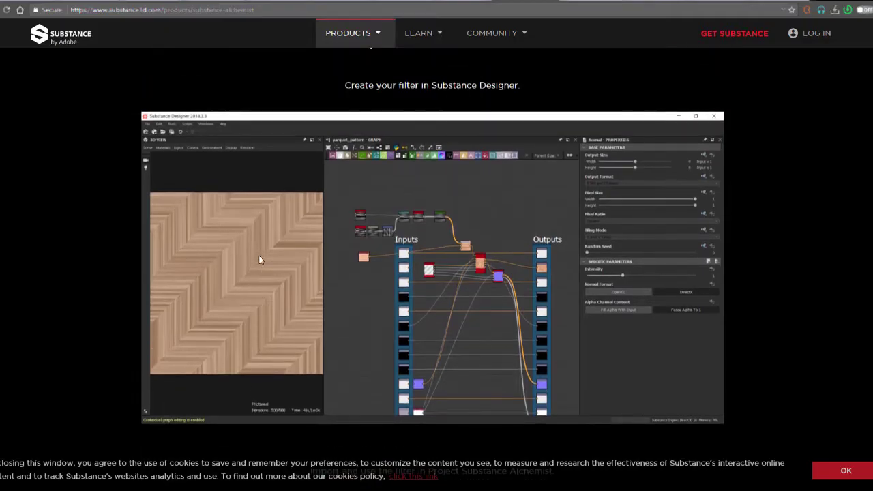
pyautogui.scroll(-8, 259, 260)
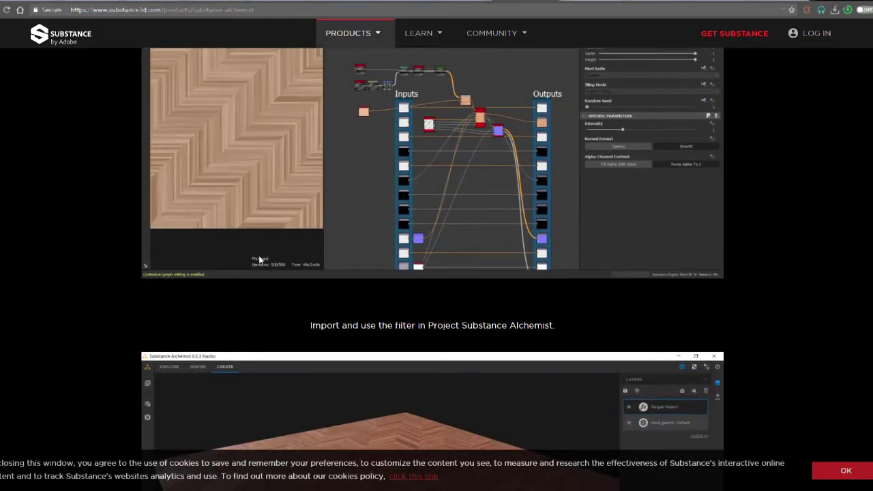
pyautogui.scroll(-4, 259, 260)
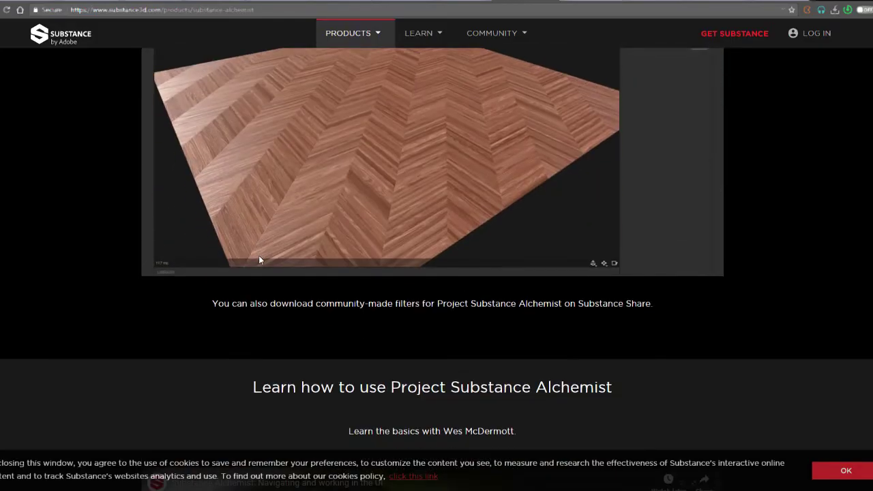
pyautogui.scroll(3, 258, 259)
pyautogui.scroll(-8, 258, 259)
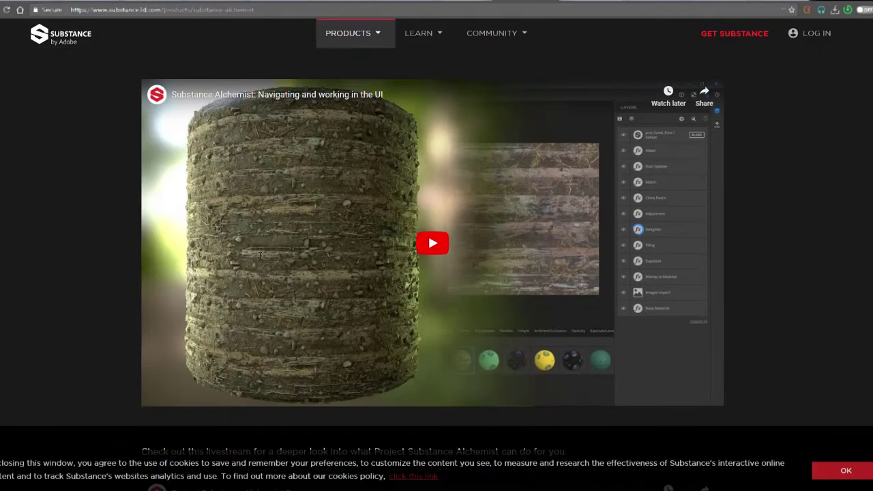
pyautogui.scroll(1, 259, 261)
pyautogui.scroll(15, 259, 261)
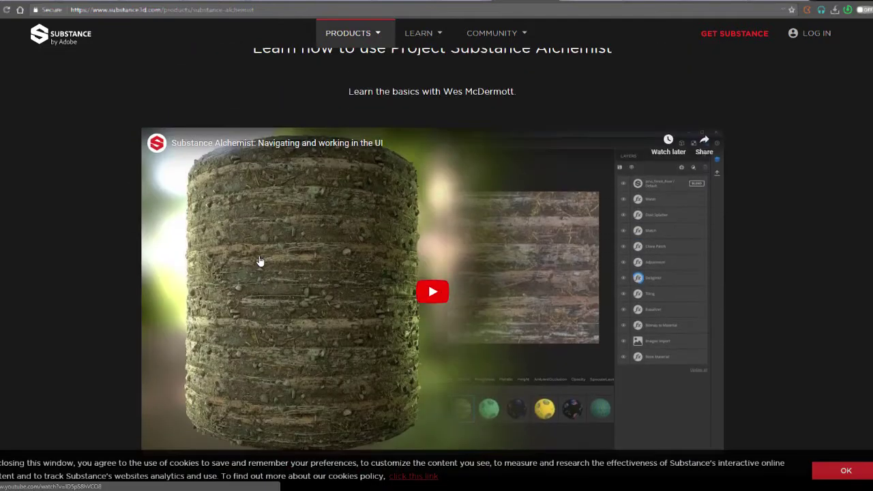
pyautogui.scroll(15, 259, 260)
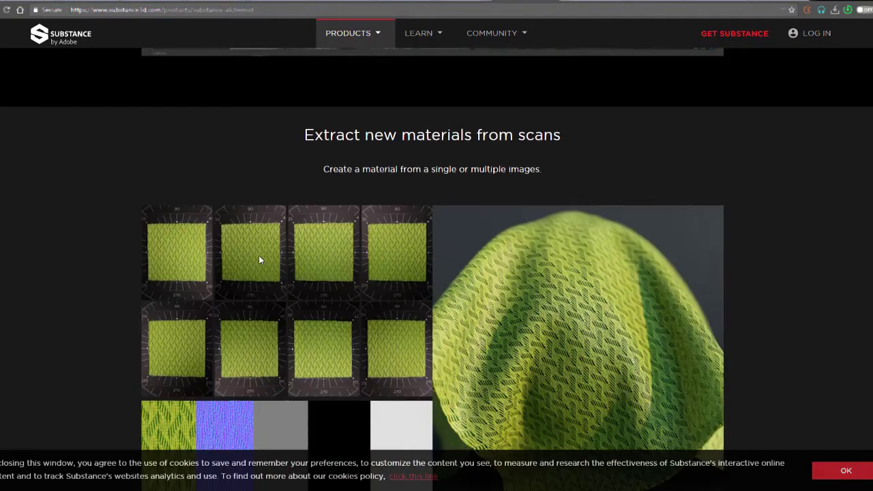
pyautogui.scroll(15, 260, 260)
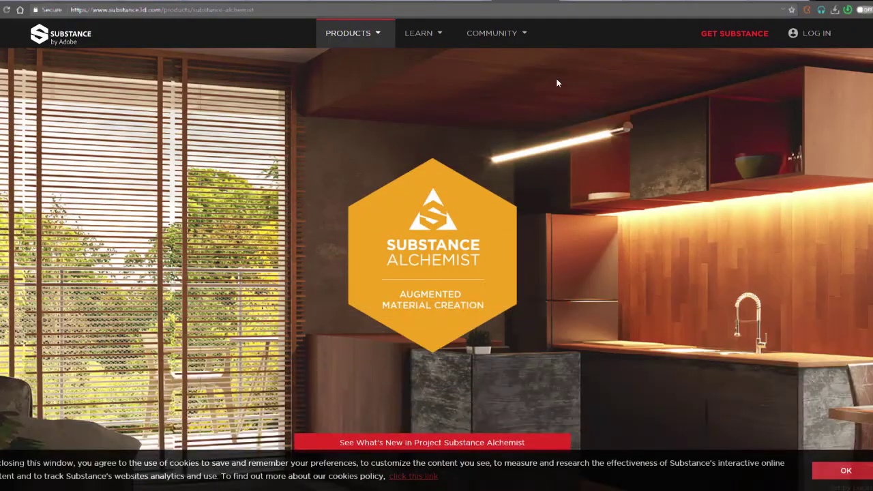
# - Go to GET SUBSTANCE and scroll down to the Player, 3ds Max and Maya plugin entries
pyautogui.click(734, 33)
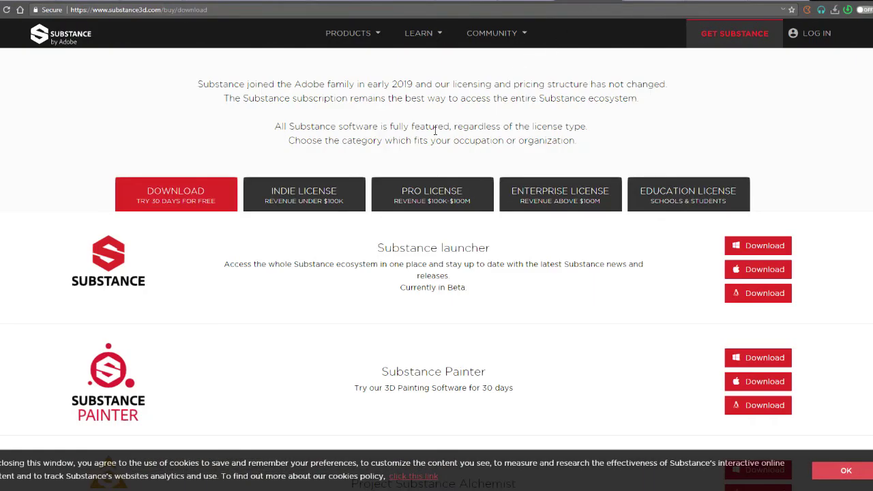
pyautogui.scroll(-4, 348, 254)
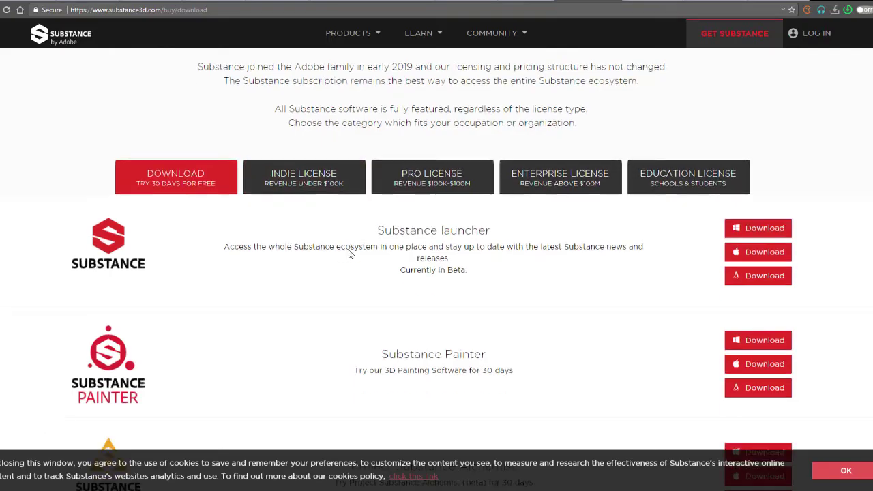
pyautogui.scroll(-6, 348, 254)
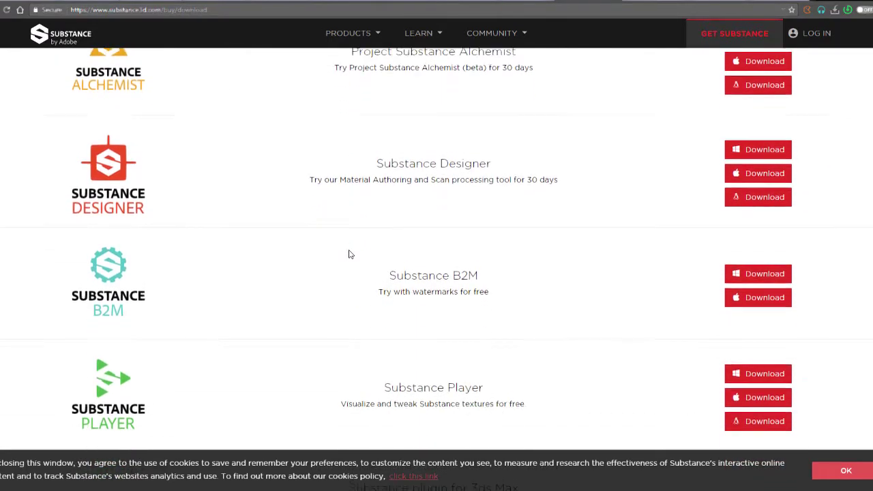
pyautogui.scroll(-1, 349, 254)
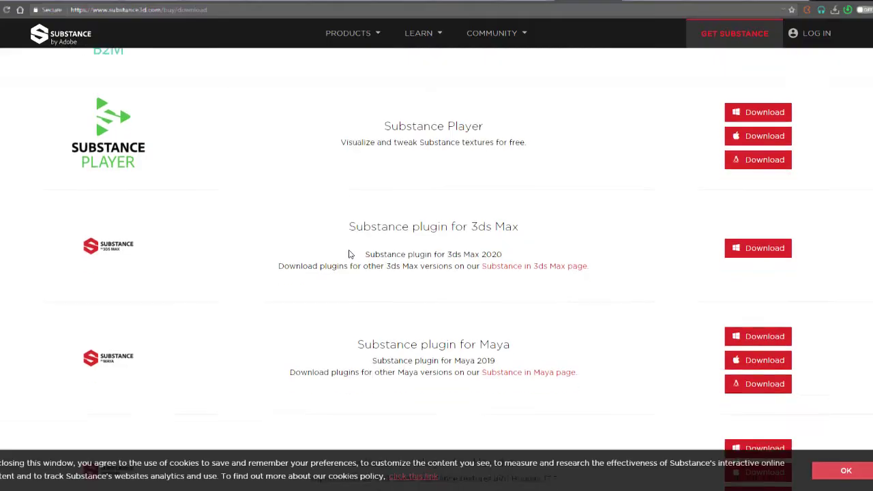